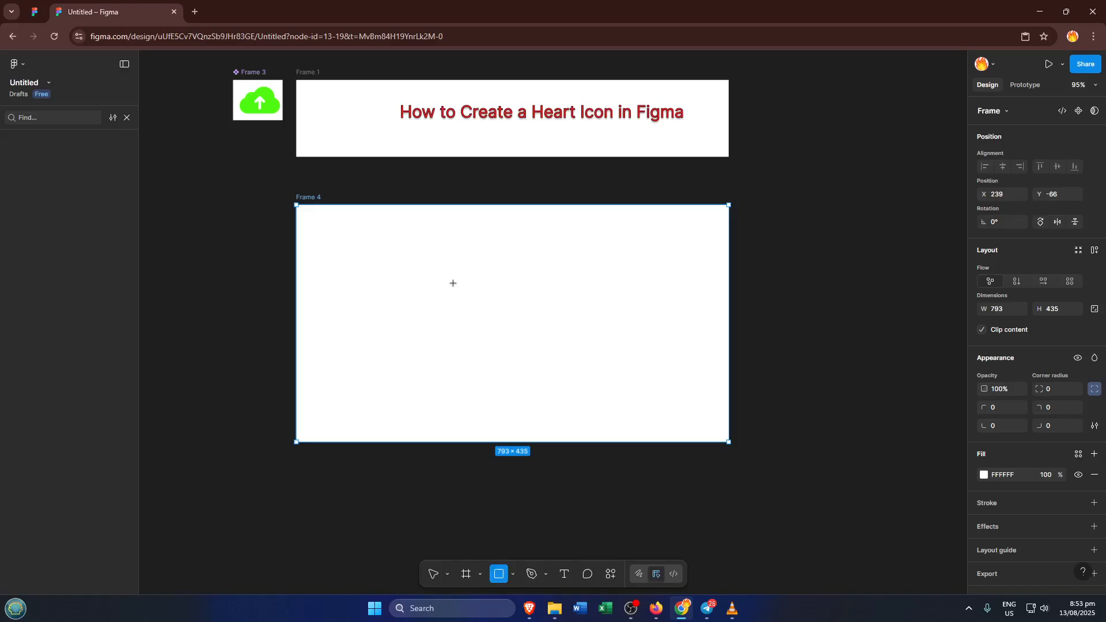
Draw a rectangle about 185 × 75 in Frame 4 and round its two right corners to radius 50.
mouse_move(451, 292)
left_mouse_down()
mouse_move(508, 299)
mouse_move(551, 333)
left_mouse_up()
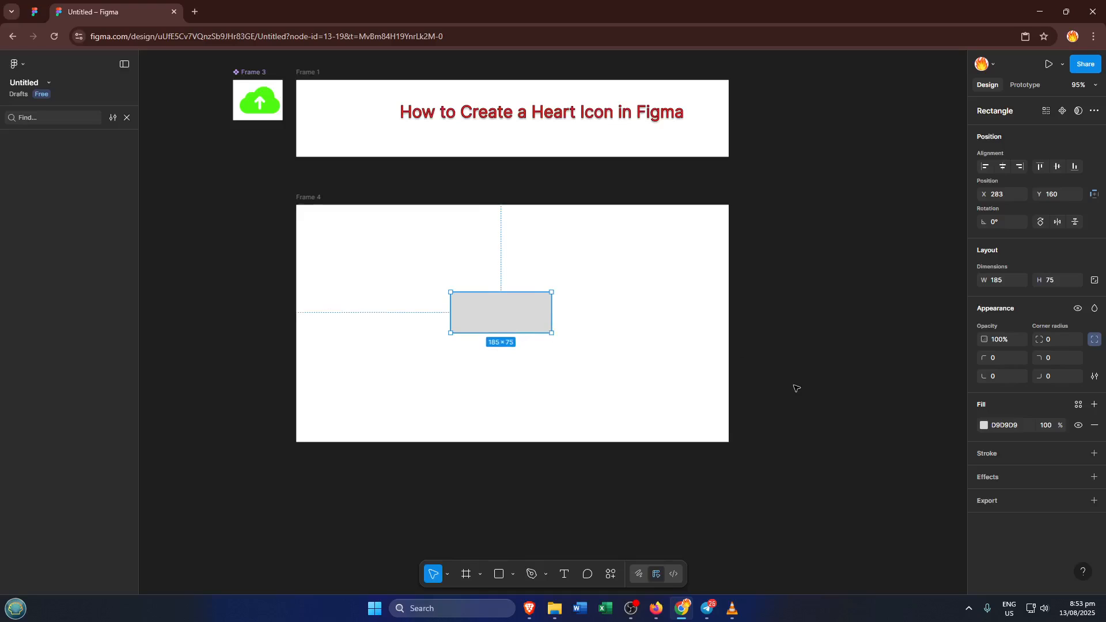
left_click(1041, 376)
type("50")
left_click(1001, 375)
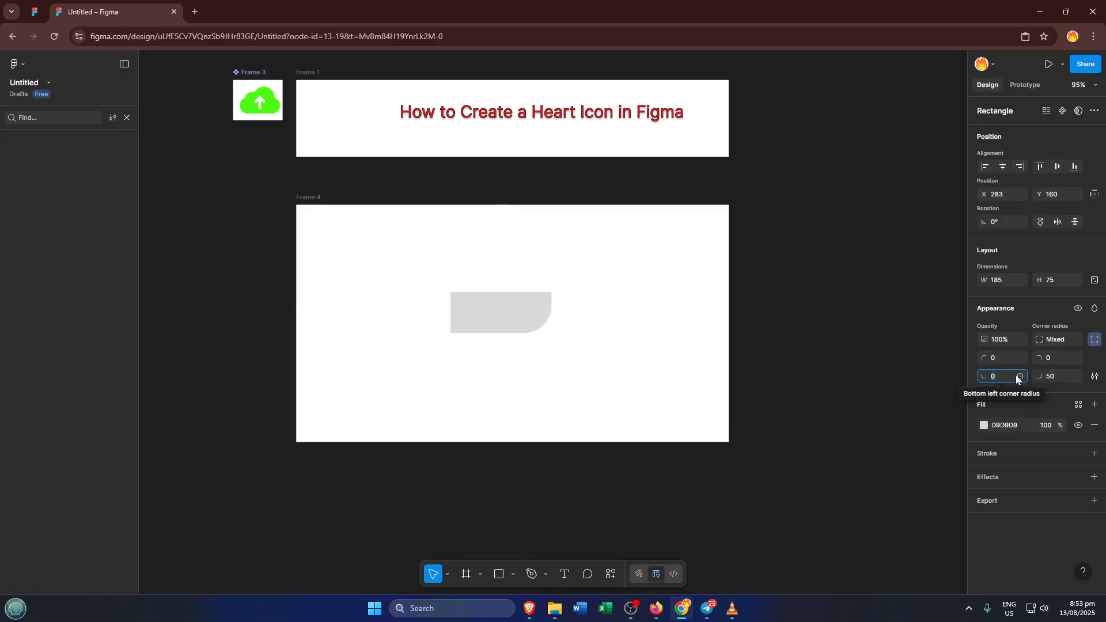
left_click(1056, 360)
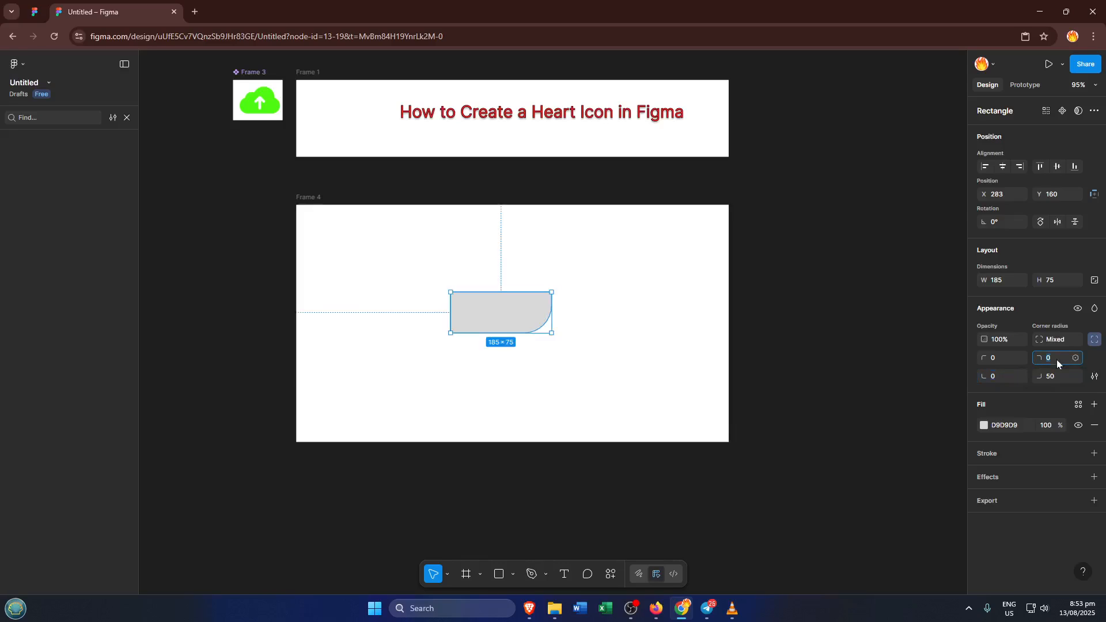
type("50")
key("Tab")
left_click(604, 280)
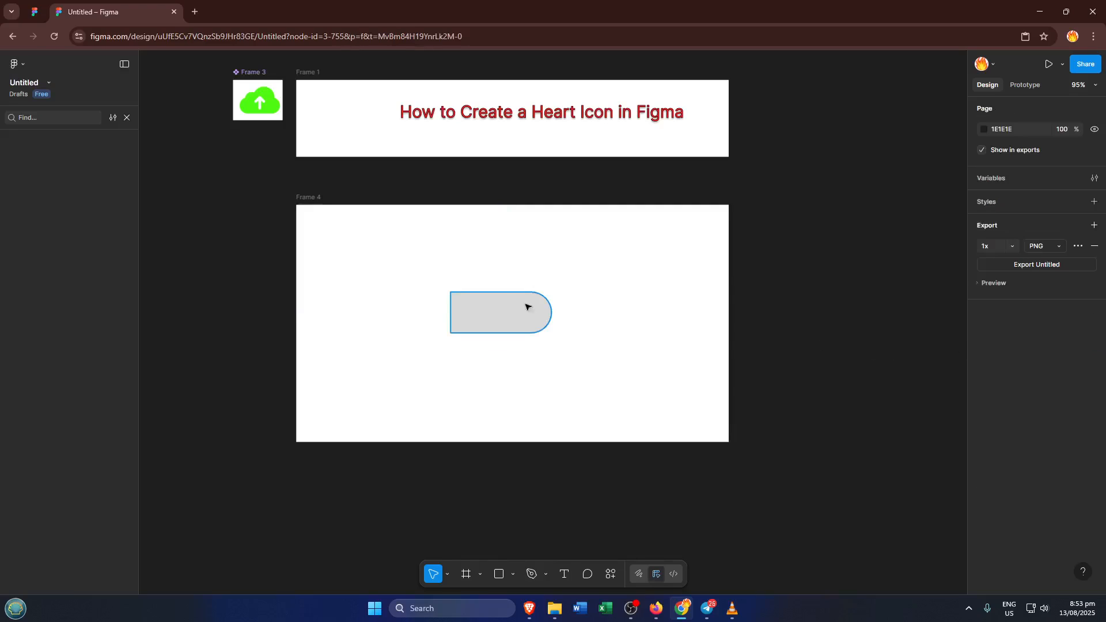
Shorten the rounded rectangle from its square end to a width of about 162.
left_click(538, 309)
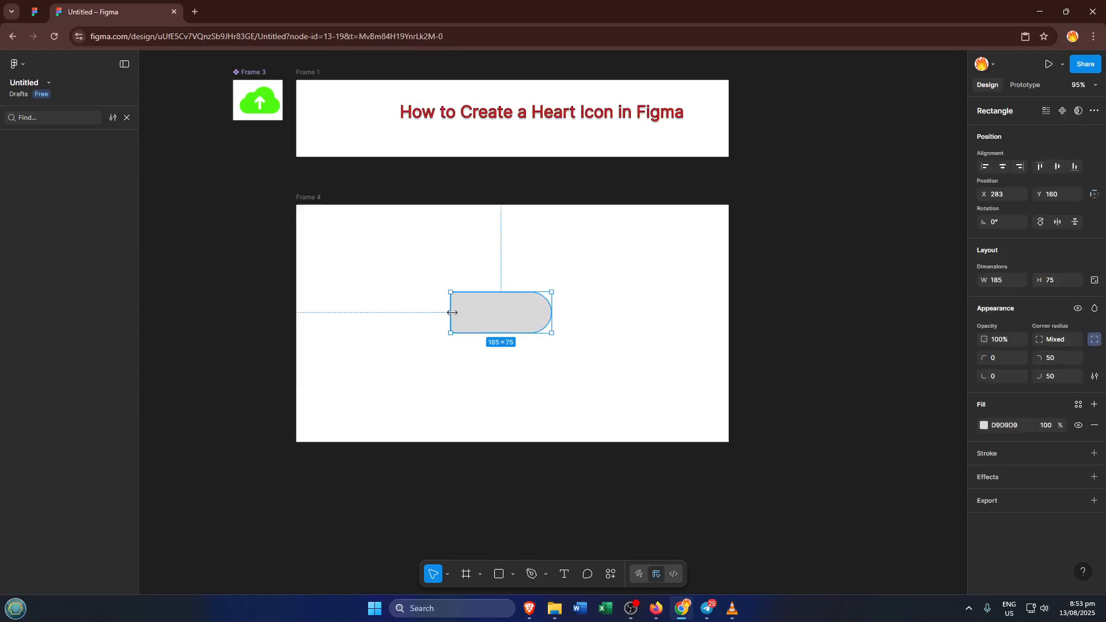
left_click_drag(452, 312, 463, 313)
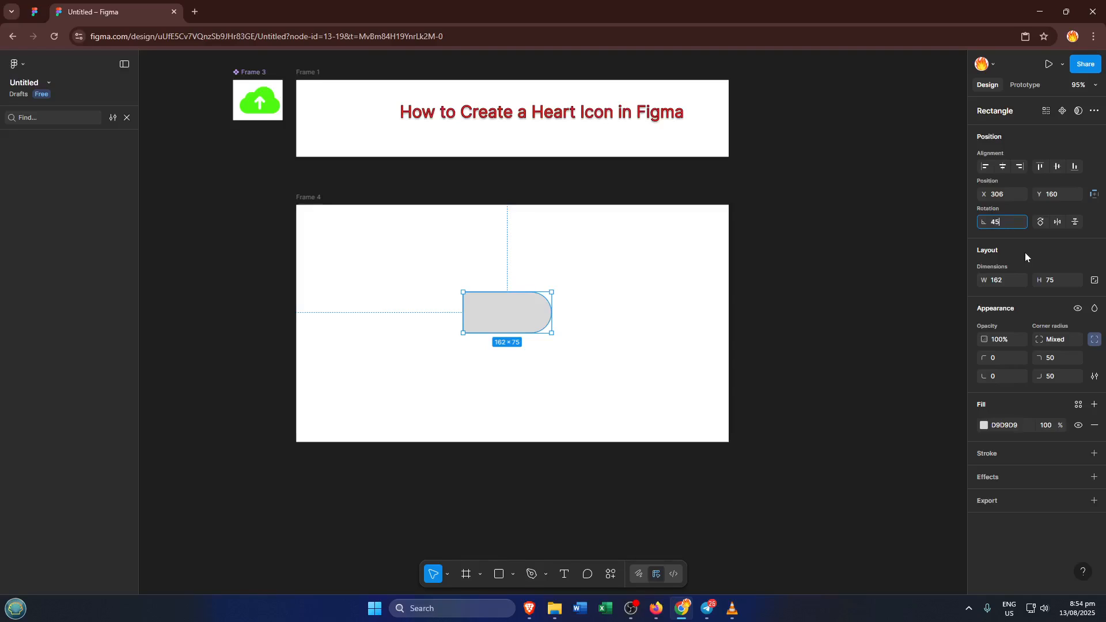
Duplicate the rounded rectangle in place and rotate the copy to 90°.
key("Return")
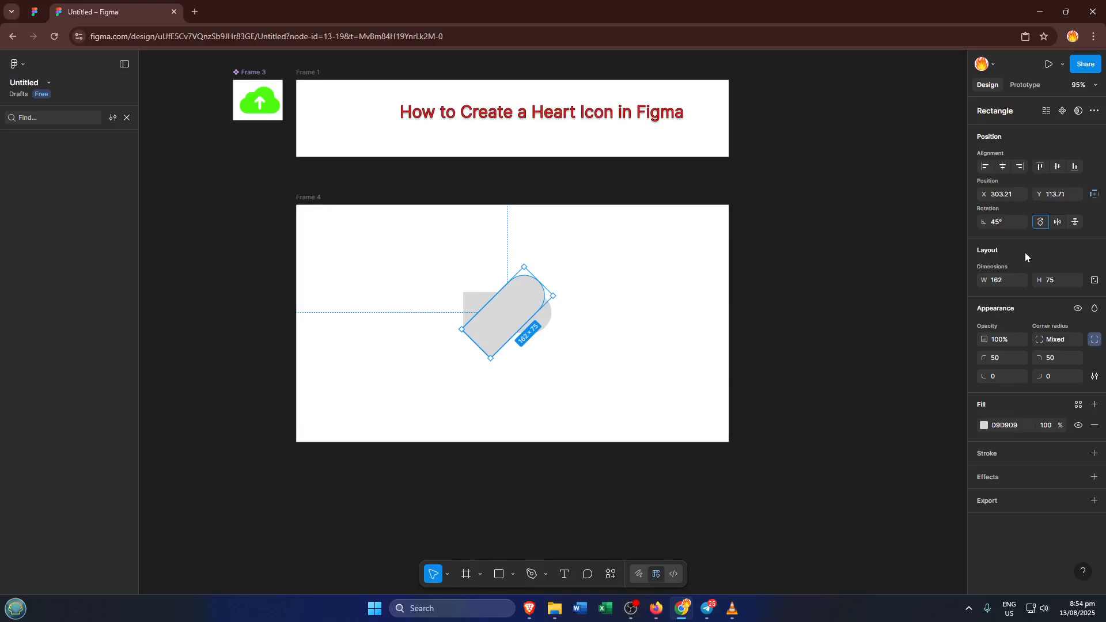
key("shift+Tab")
type("90")
key("Return")
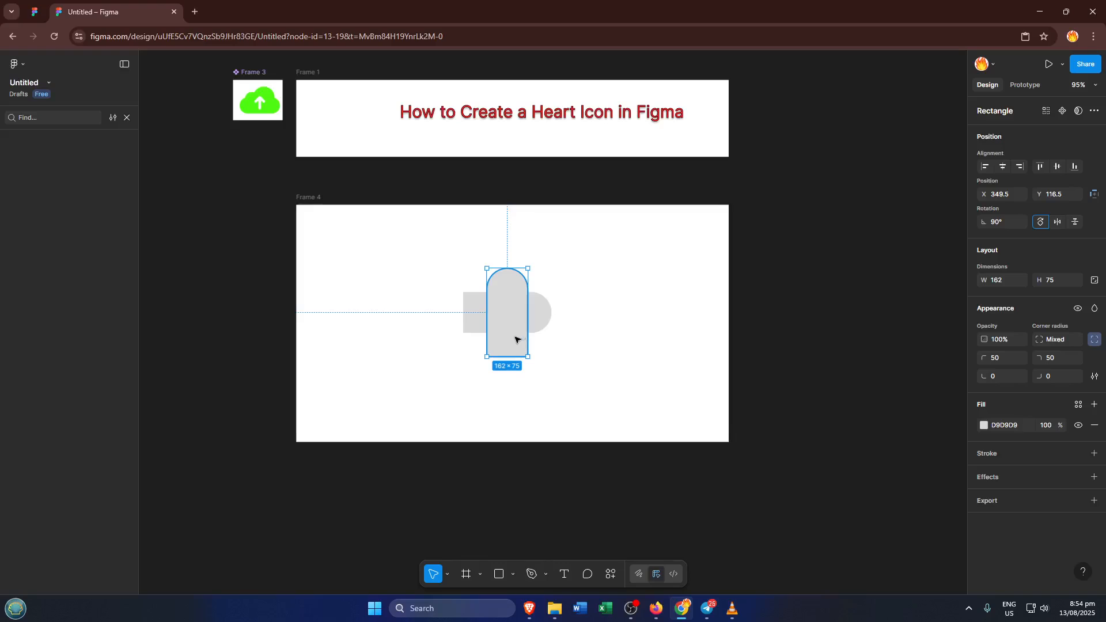
Align the upright copy with the square end of the horizontal shape to form an L, and group both shapes.
left_click_drag(514, 339, 493, 314)
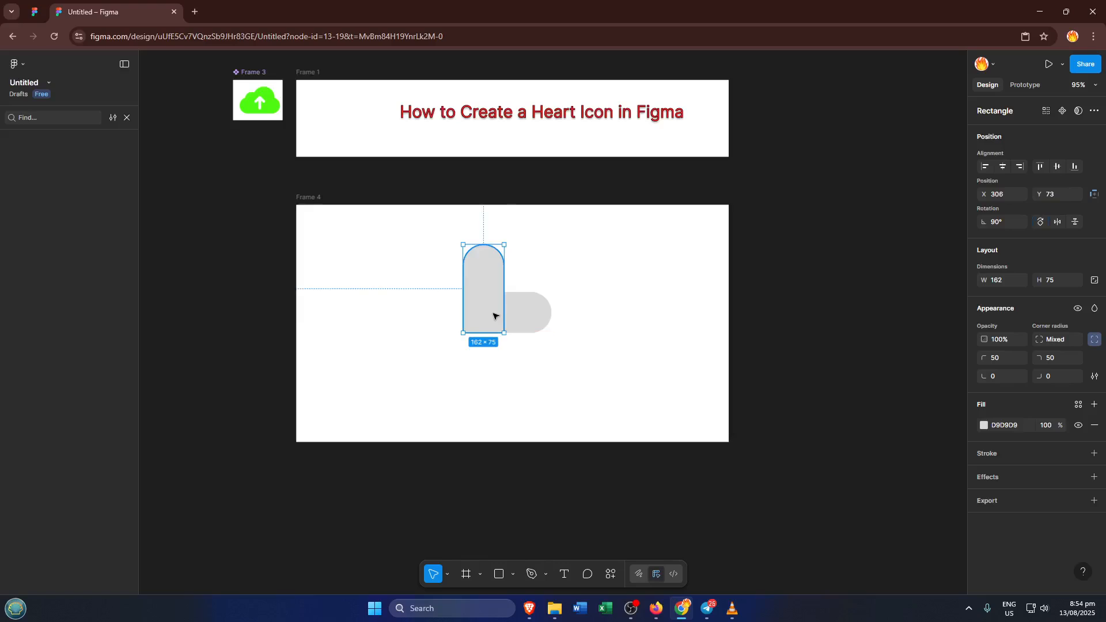
left_click(612, 261)
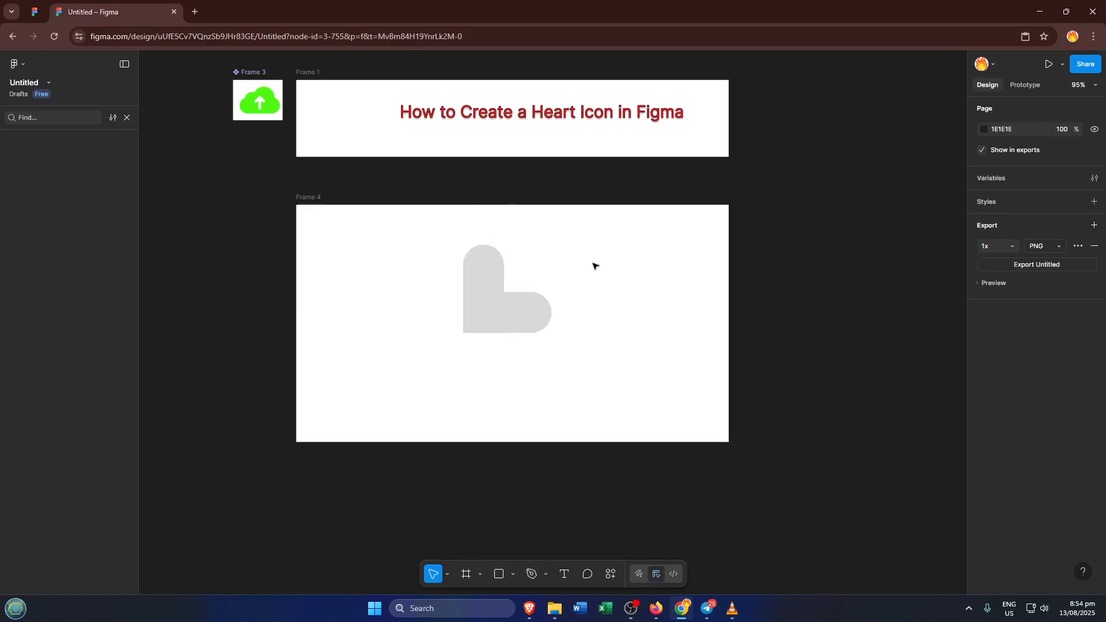
left_click_drag(418, 241, 679, 365)
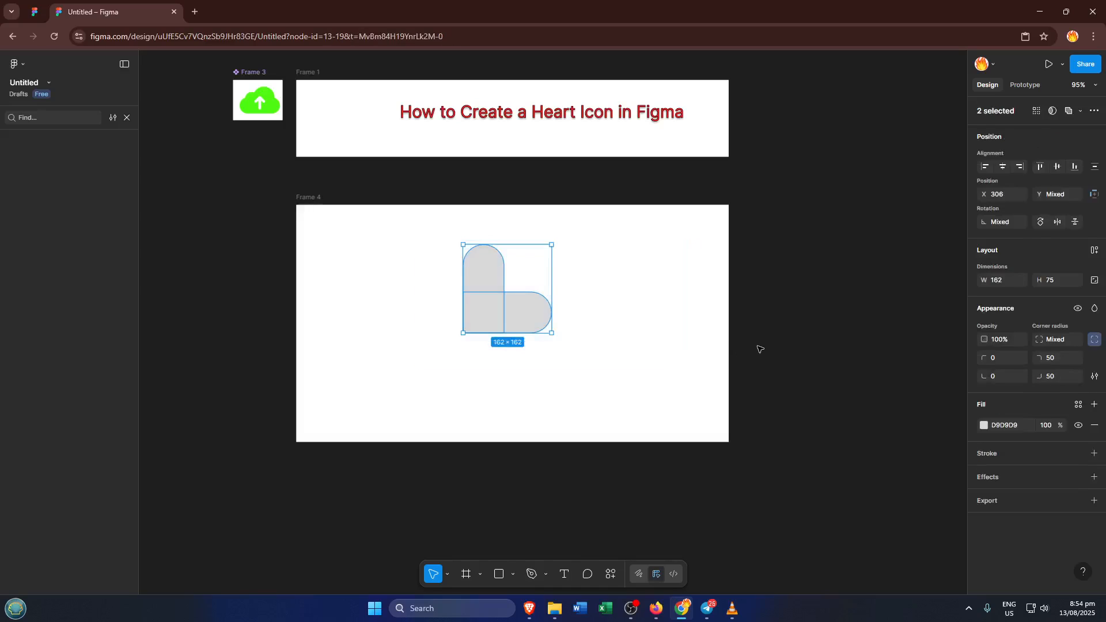
key("ctrl+g")
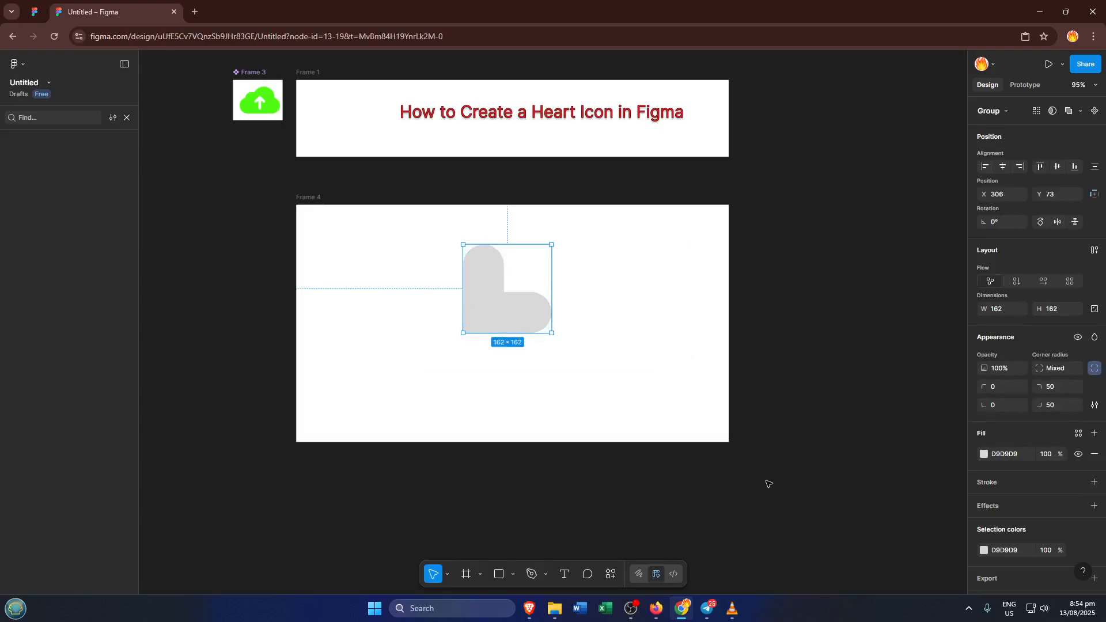
Rotate the grouped L shape to 45° so it forms an upright heart.
left_click(994, 227)
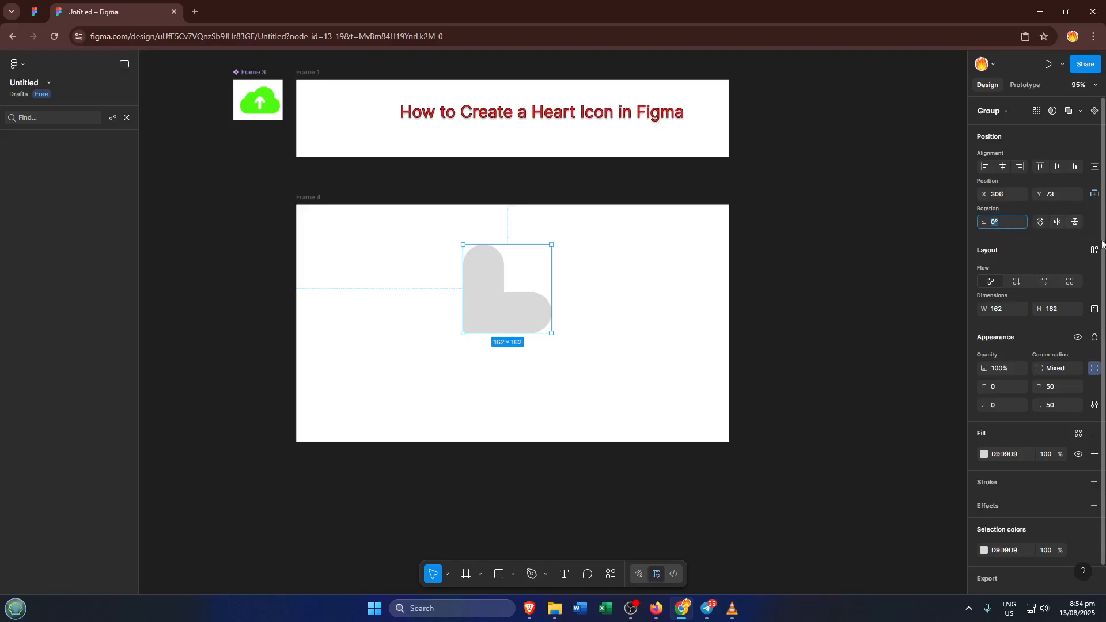
type("45")
key("Return")
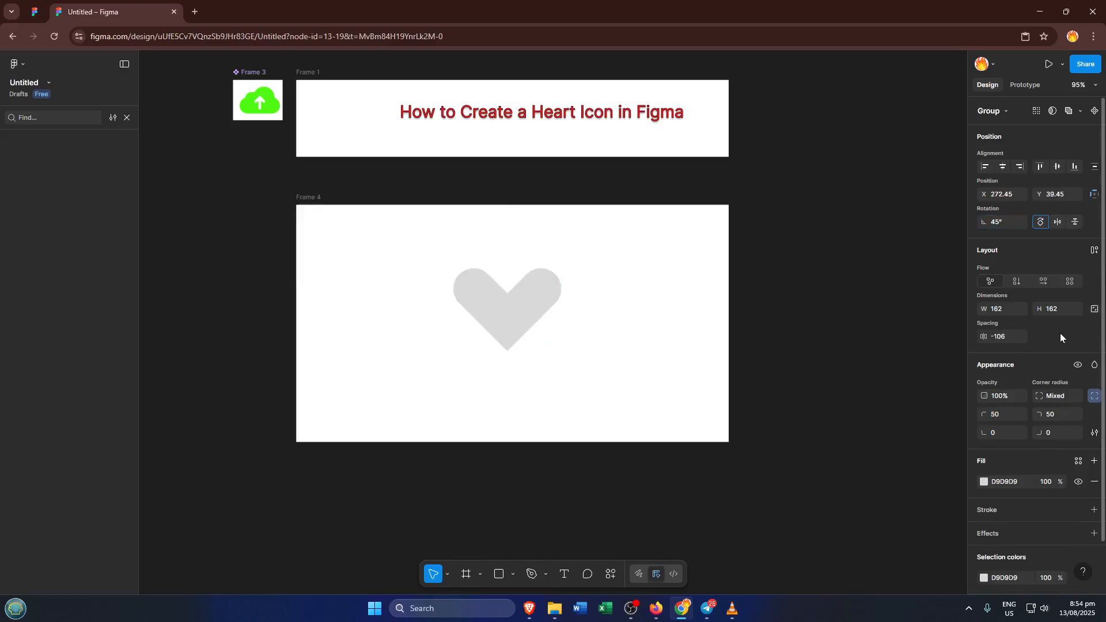
Fill the heart group with bright red FE0C0C.
left_click(984, 482)
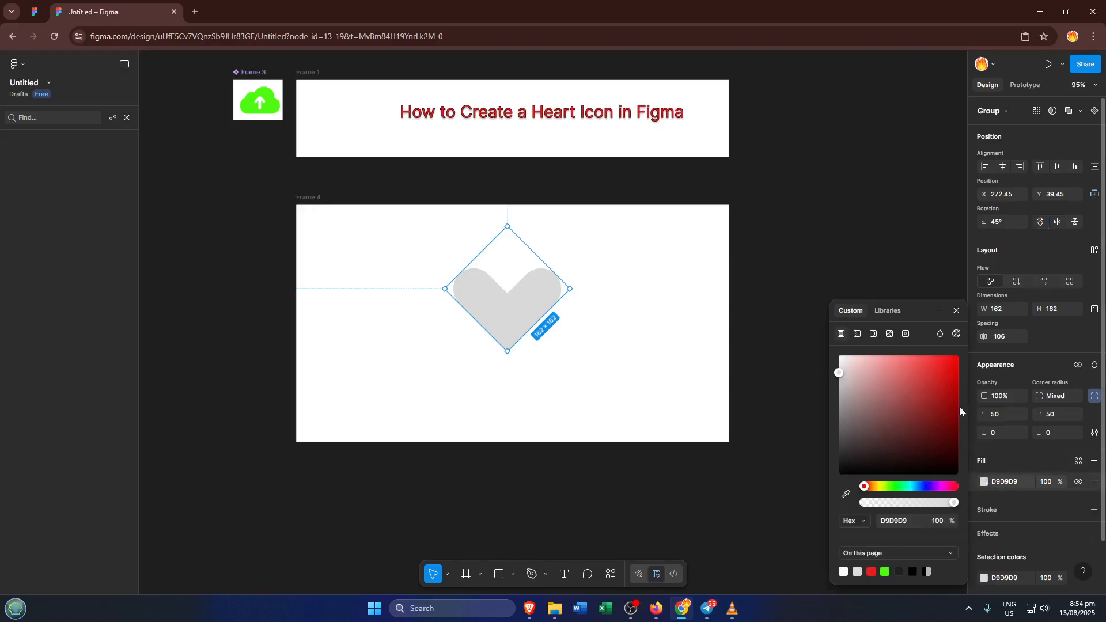
left_click(953, 362)
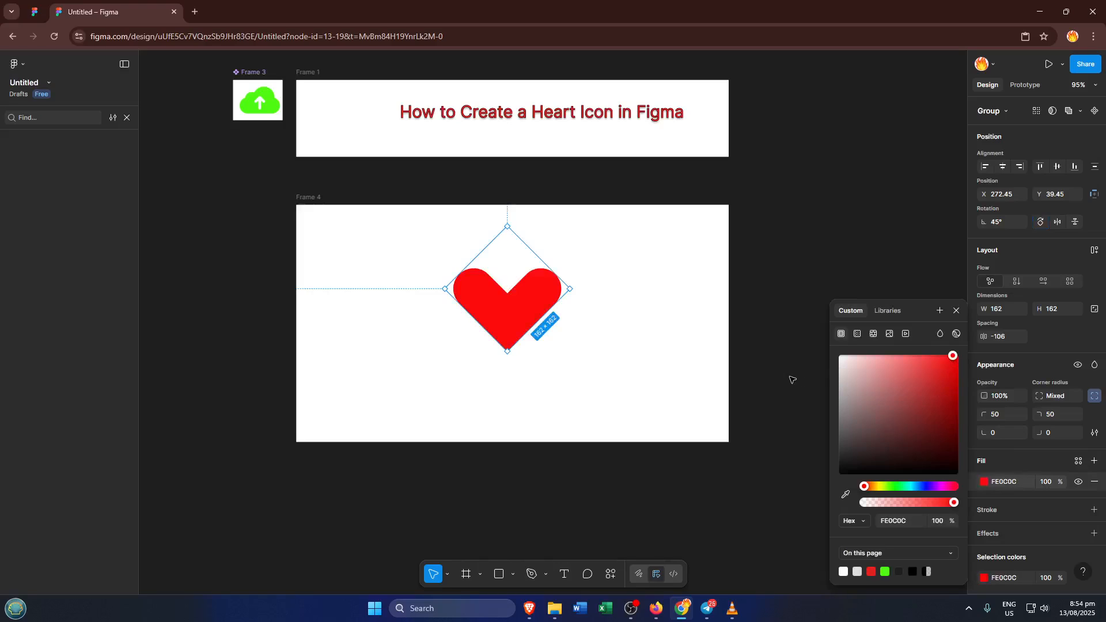
left_click(585, 330)
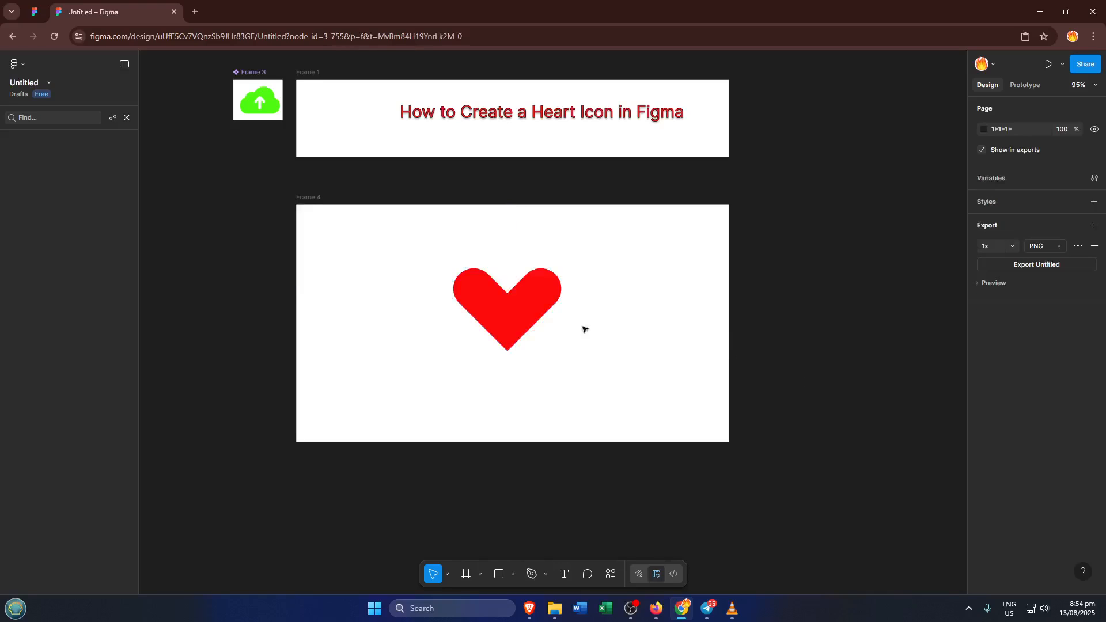
Move the heart slightly up and to the right within Frame 4, to about X 290, Y 21.
left_click(546, 319)
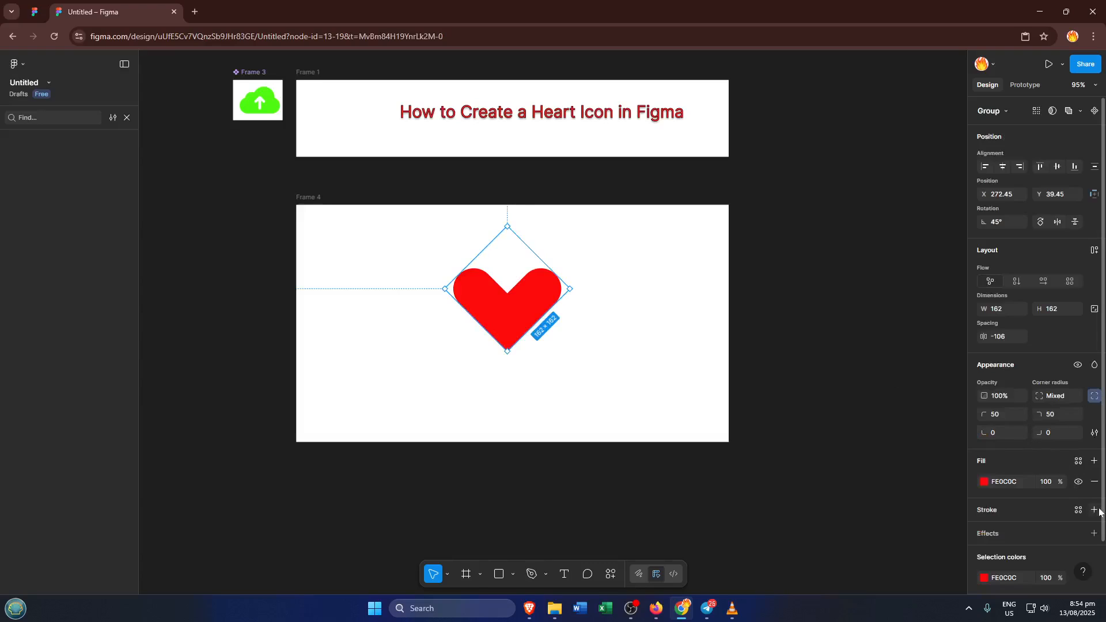
left_click(620, 384)
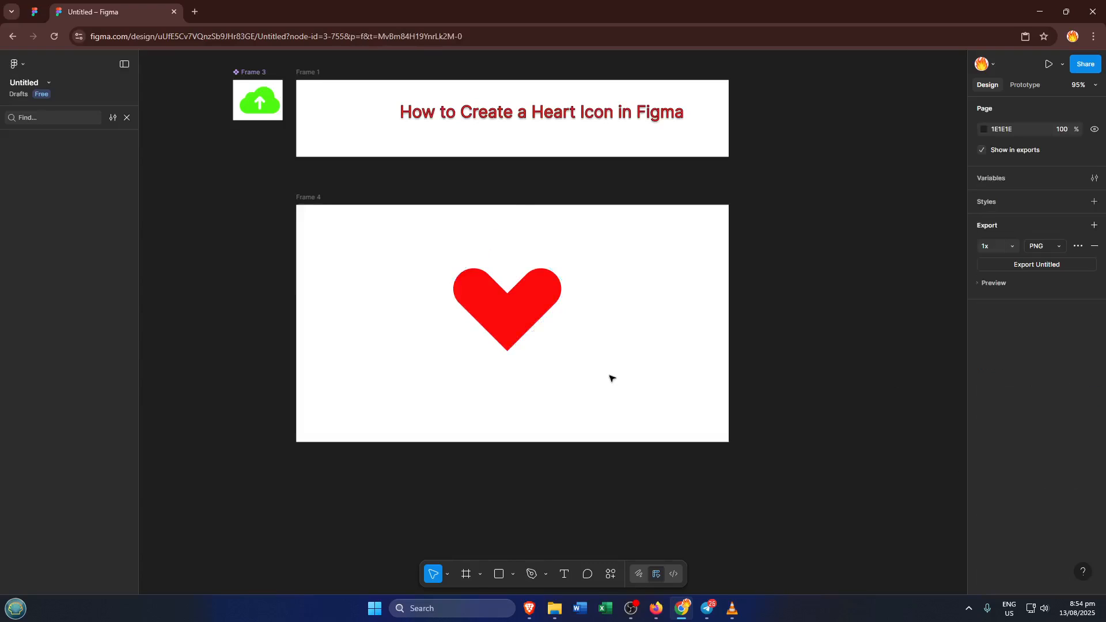
left_click(524, 291)
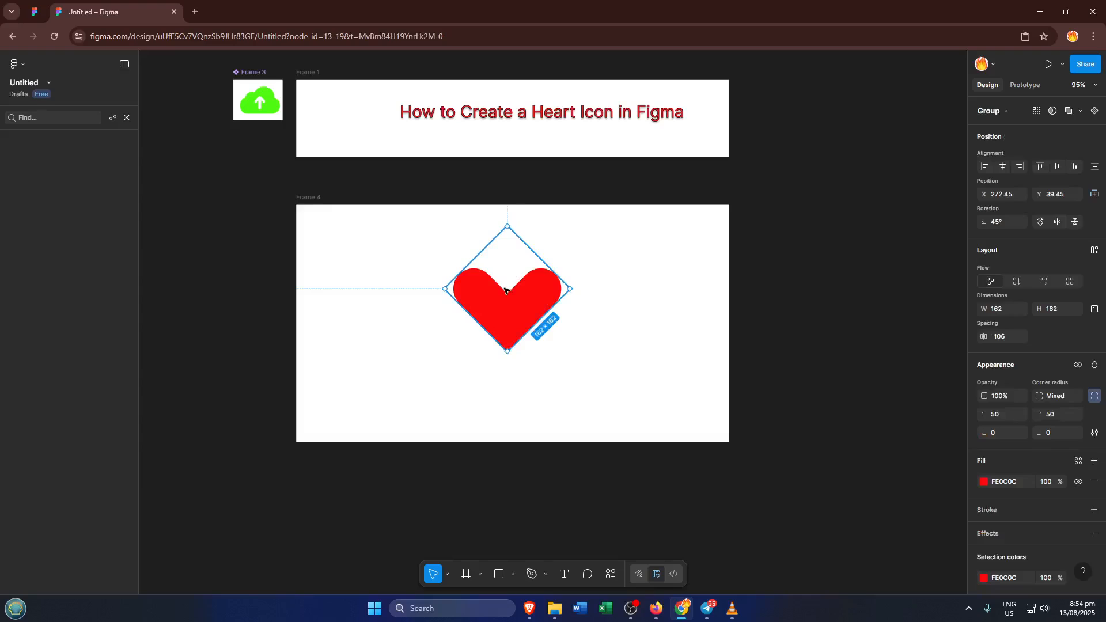
left_click_drag(504, 290, 515, 280)
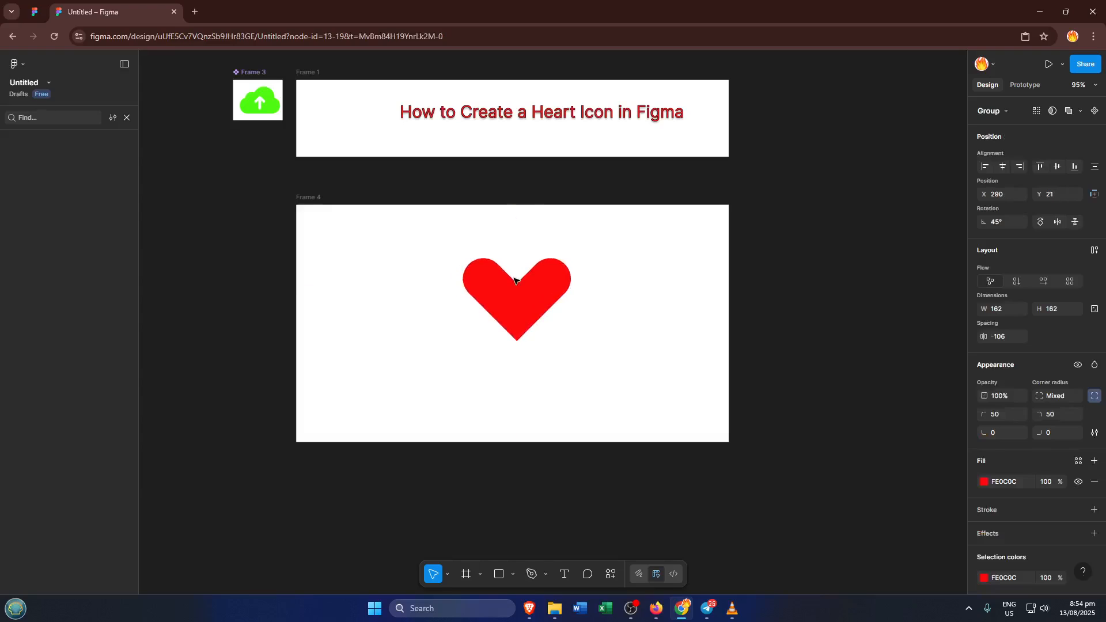
left_click(749, 297)
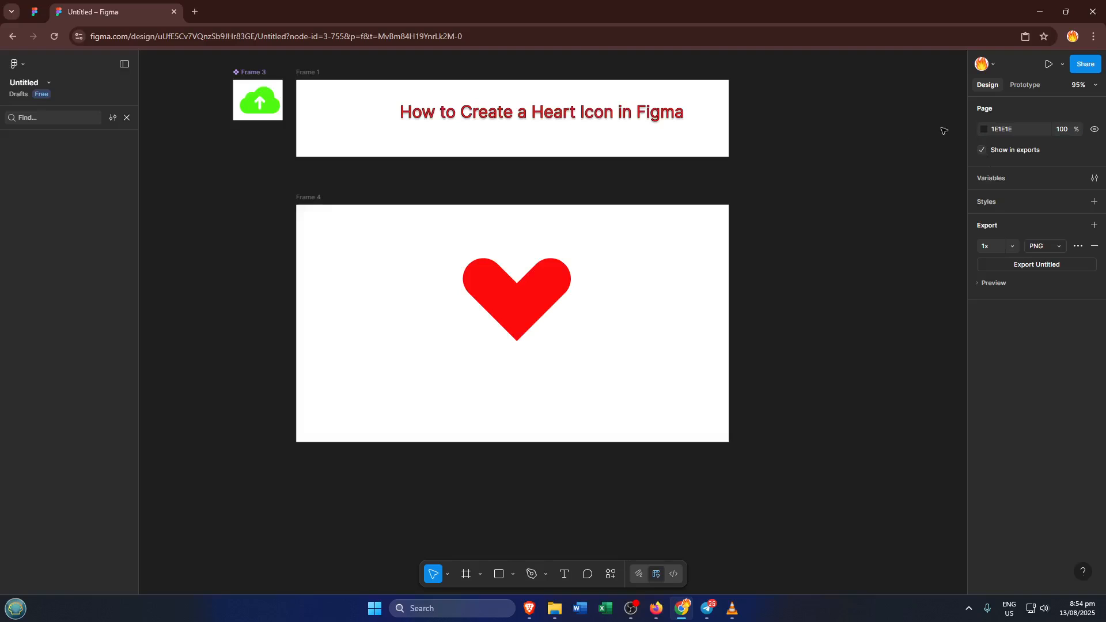
Try a black inside stroke of weight 1 on the heart group and undo it.
left_click(510, 277)
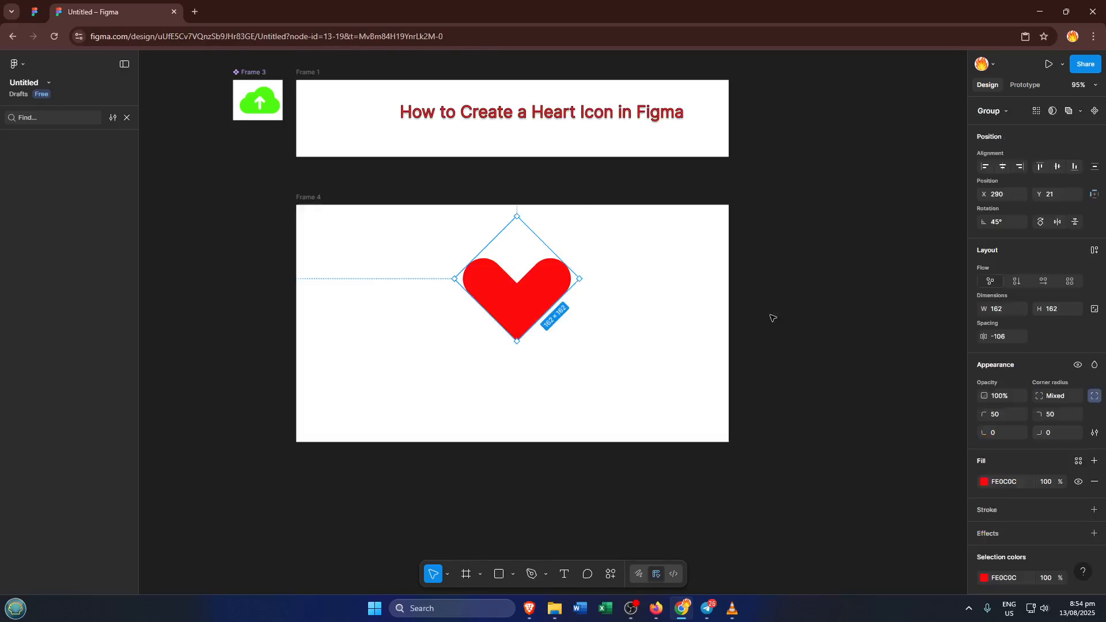
left_click(1094, 510)
left_click(984, 531)
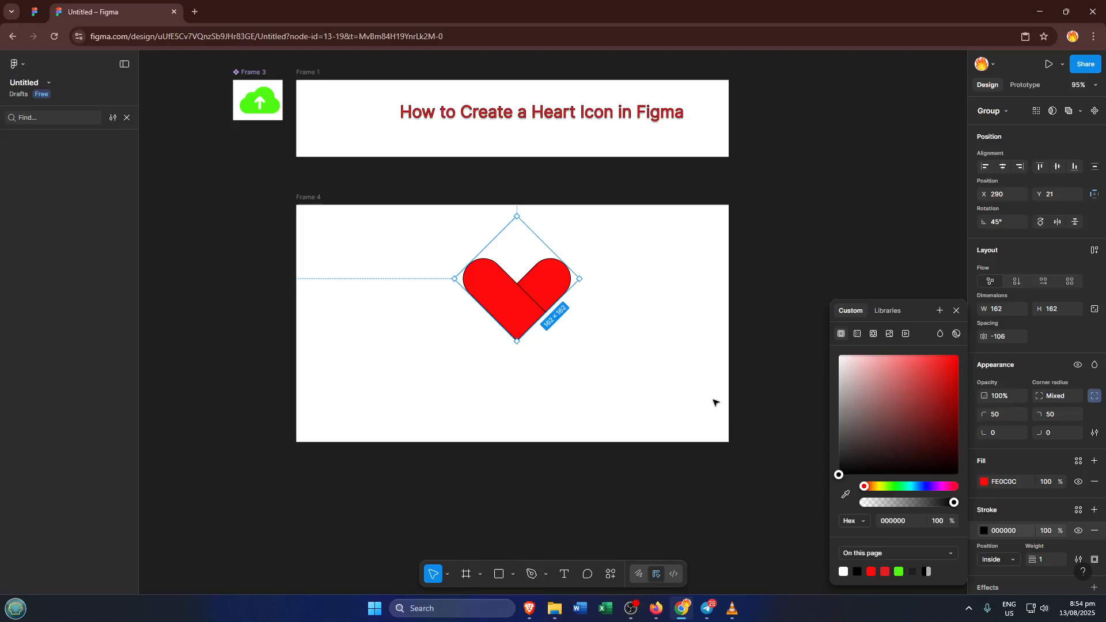
key("ctrl+z")
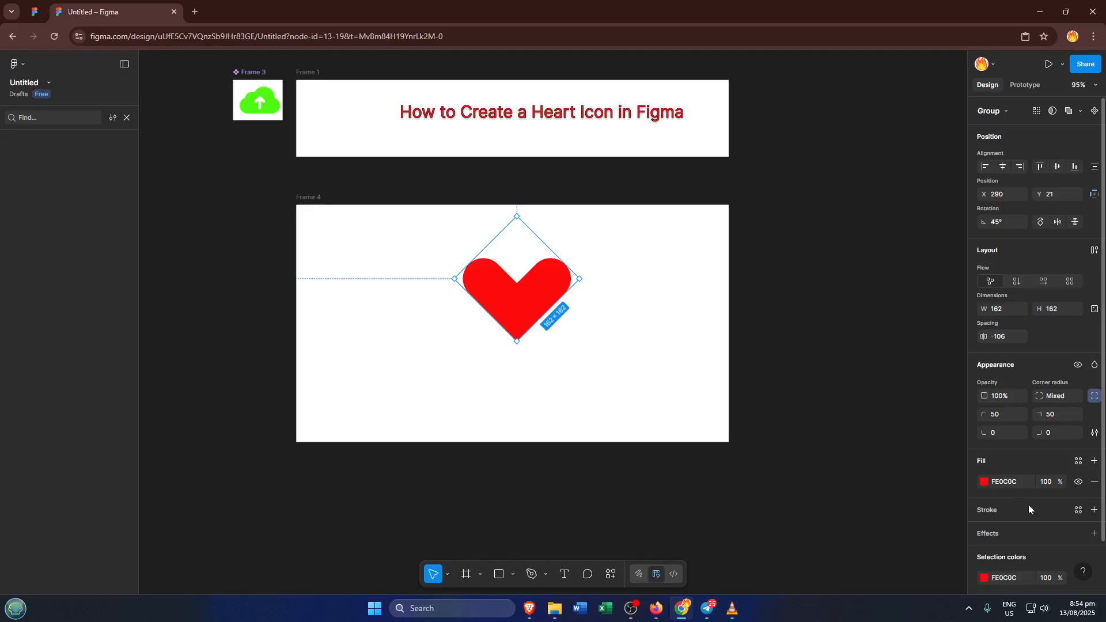
scroll(1031, 507, "down", 2)
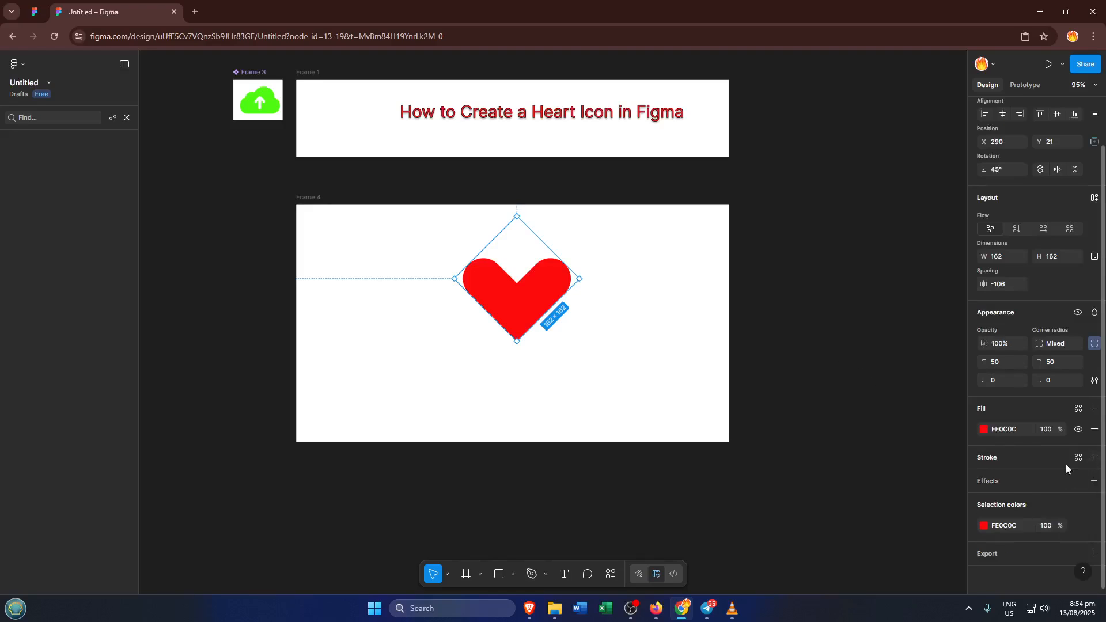
left_click(653, 255)
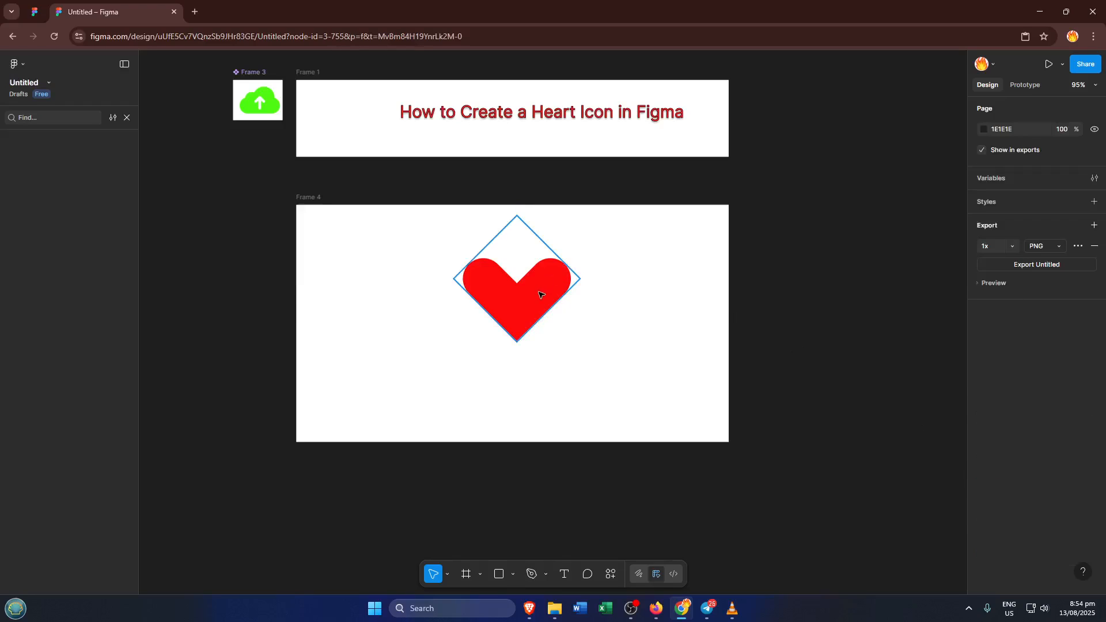
Move the heart down toward the middle of Frame 4, to about X 288, Y 54, and deselect it.
left_click_drag(539, 298, 538, 316)
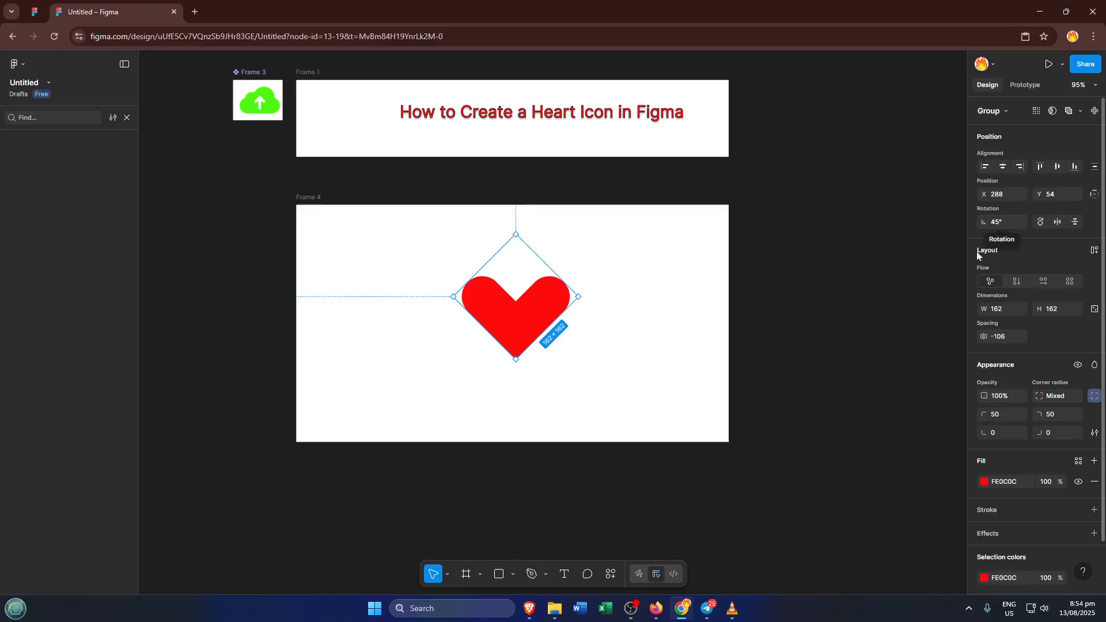
left_click(712, 232)
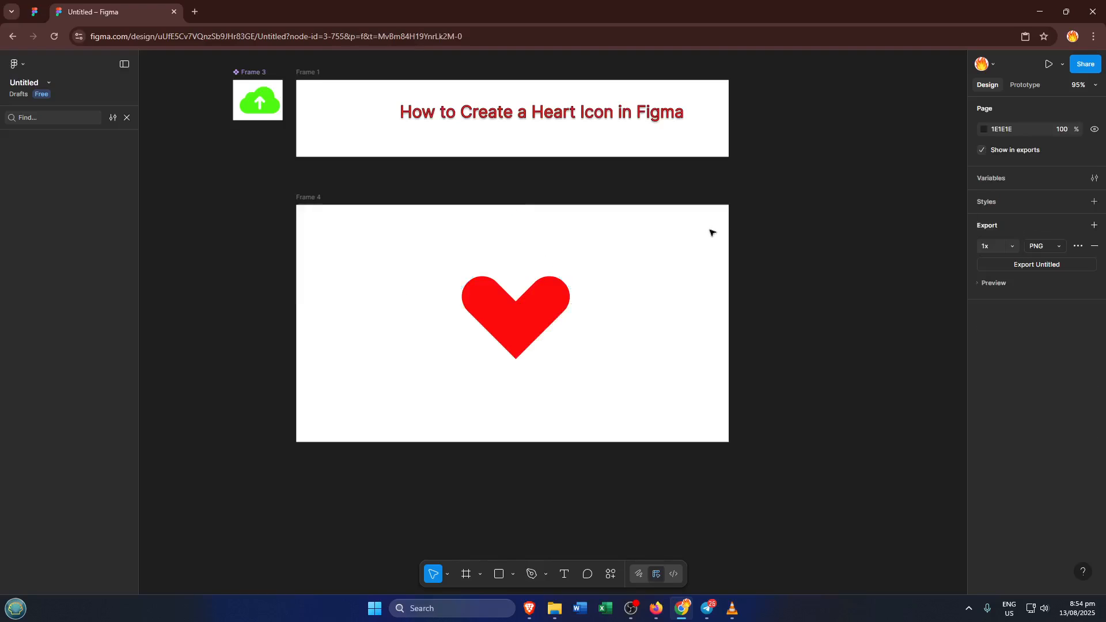